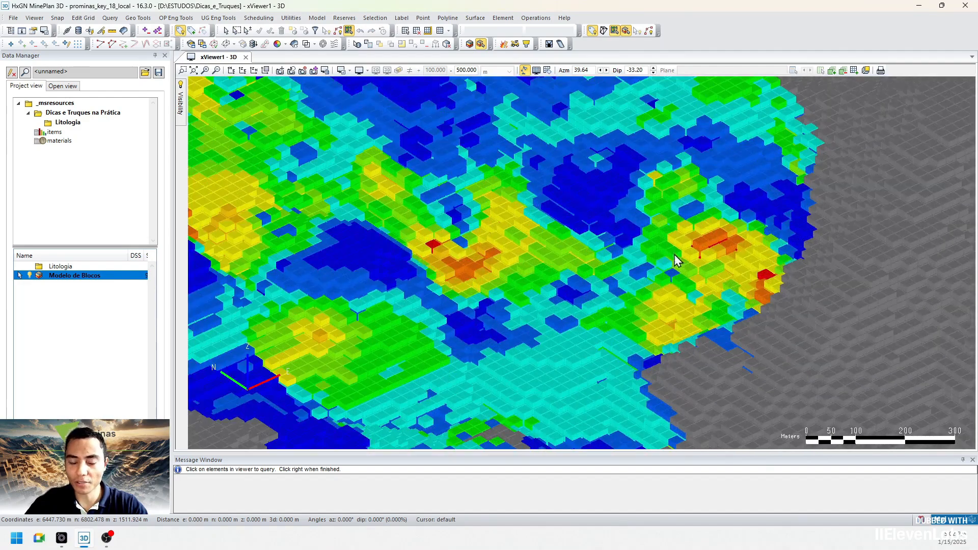
Query several blocks of the block model, both coloured and grey, to examine their item values, including LITO.
{"action": "scroll", "coordinate": [688, 299], "scroll_direction": "up", "scroll_amount": 2}
{"action": "right_click", "coordinate": [686, 289]}
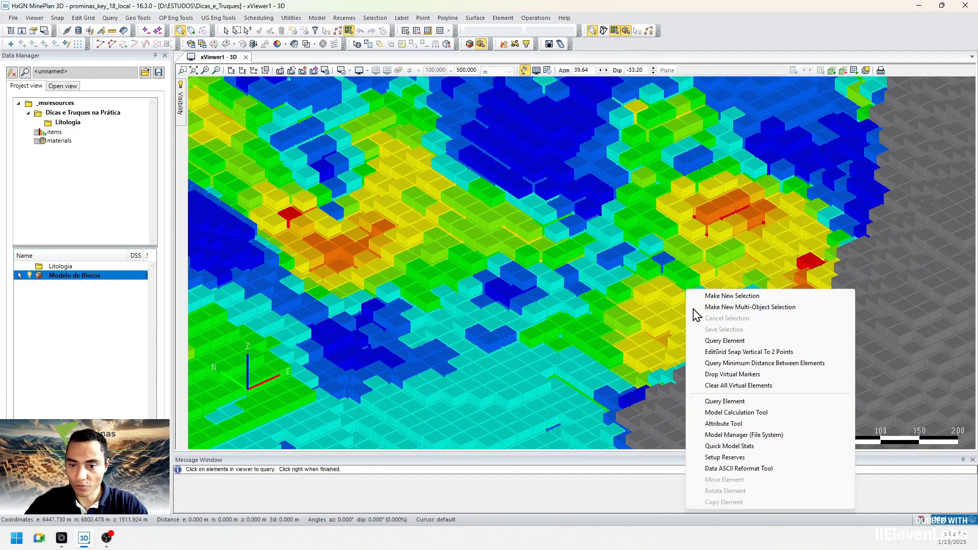
{"action": "left_click", "coordinate": [724, 340]}
{"action": "left_click", "coordinate": [702, 301]}
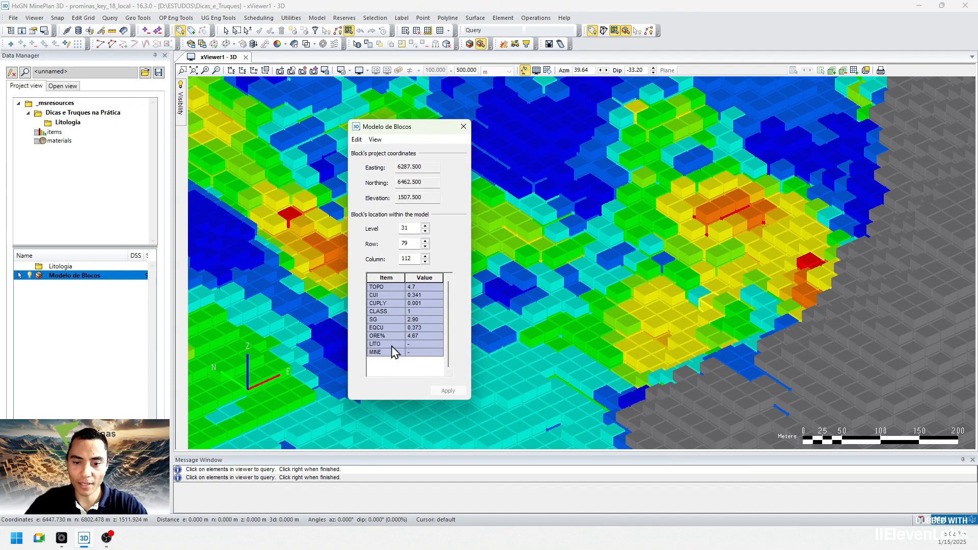
{"action": "left_click", "coordinate": [741, 308]}
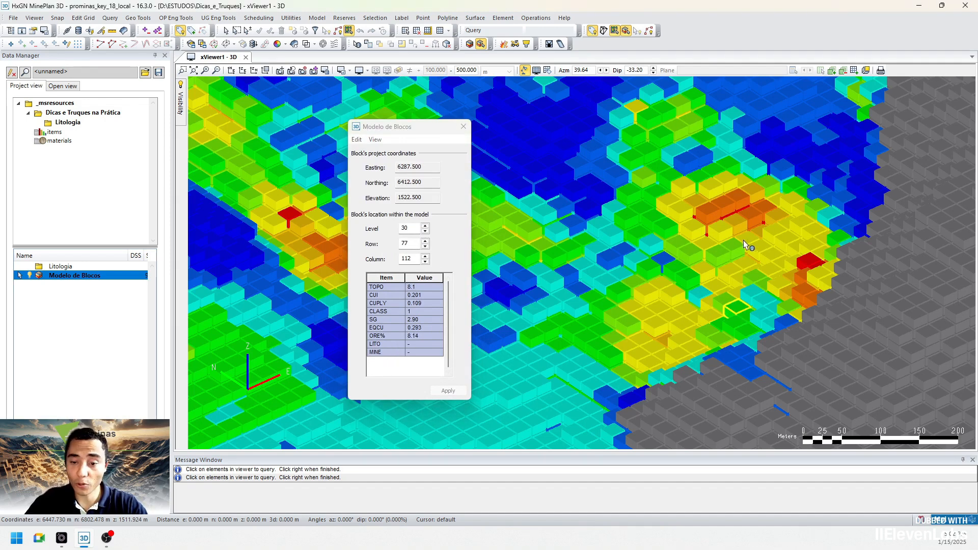
{"action": "left_click", "coordinate": [845, 365]}
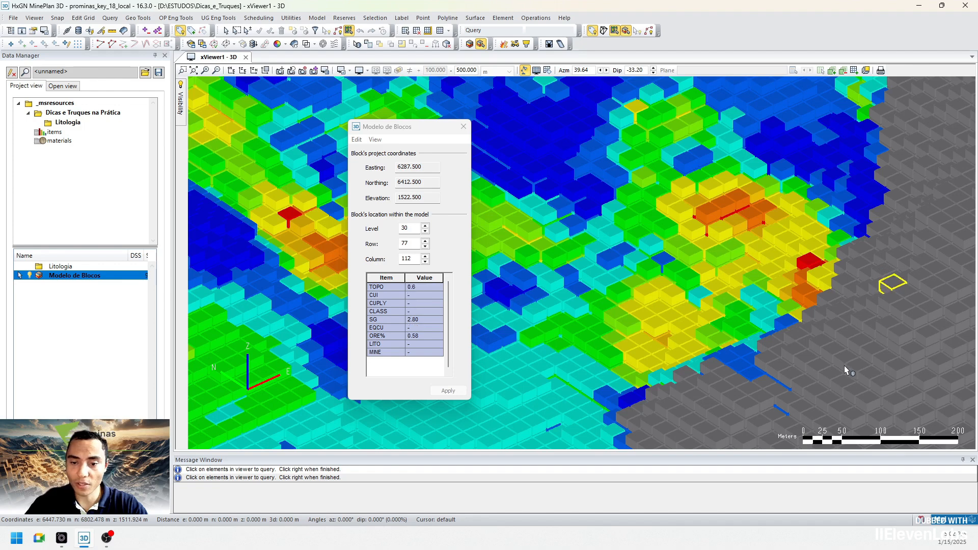
{"action": "left_click", "coordinate": [742, 390]}
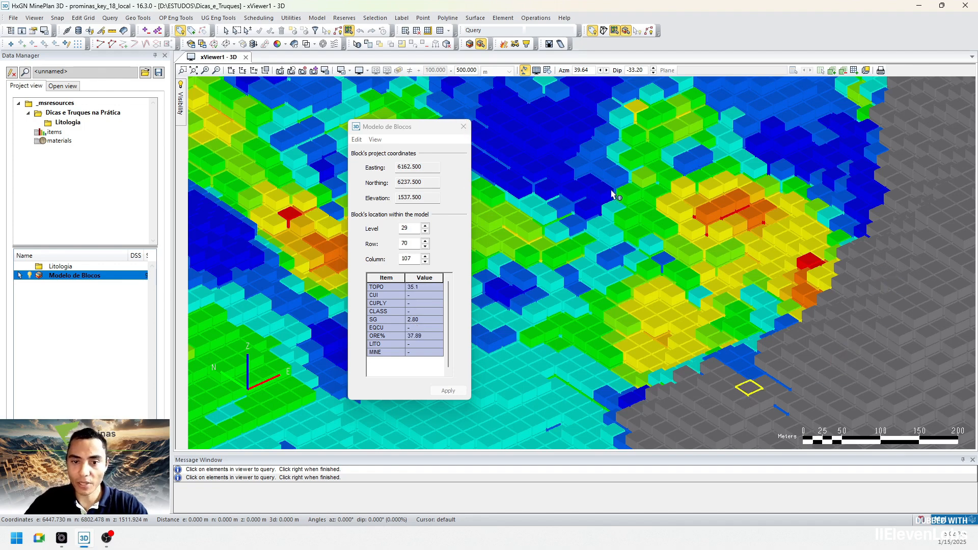
{"action": "left_click", "coordinate": [463, 127]}
Open the properties of Modelo de Blocos beside the full model view and bring up its model-coding settings.
{"action": "scroll", "coordinate": [667, 200], "scroll_direction": "down", "scroll_amount": 3}
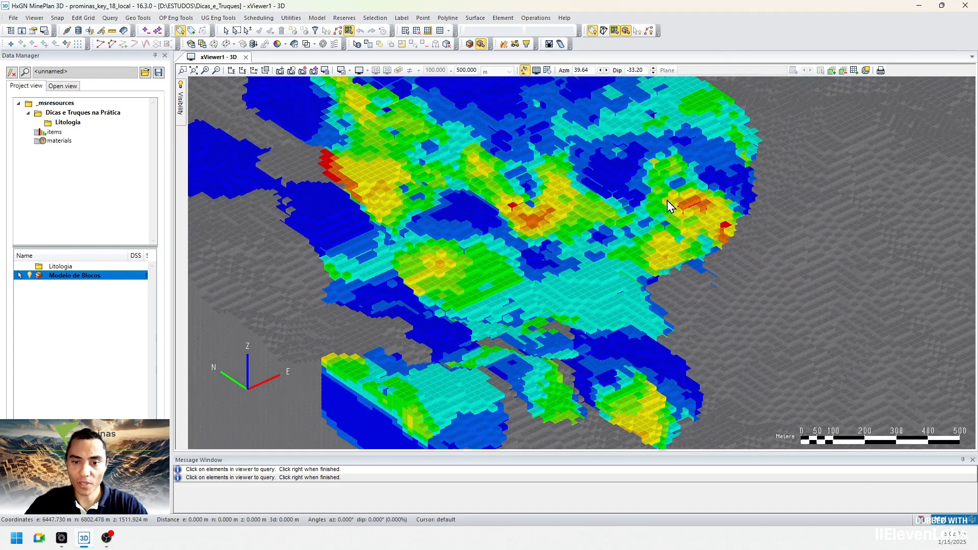
{"action": "scroll", "coordinate": [637, 198], "scroll_direction": "down", "scroll_amount": 3}
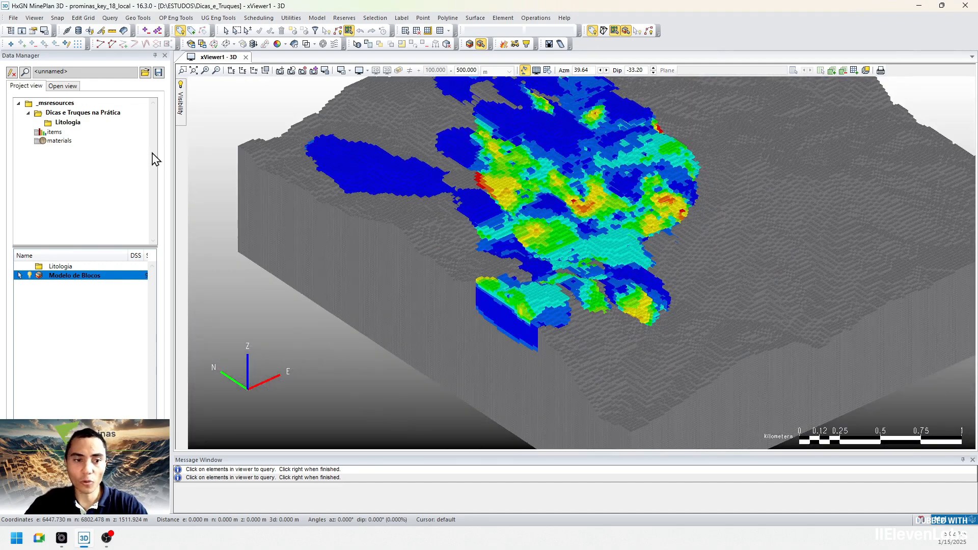
{"action": "double_click", "coordinate": [61, 281]}
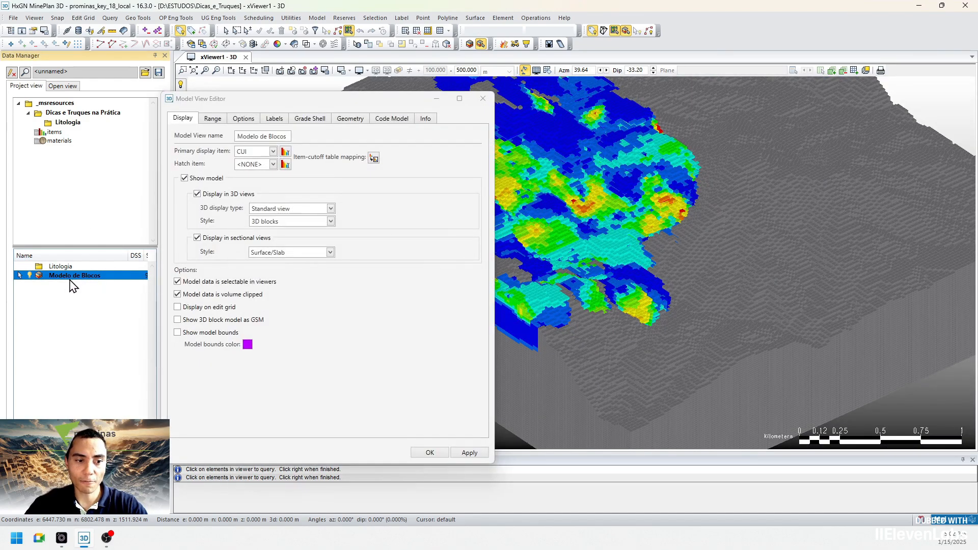
{"action": "right_click", "coordinate": [78, 281]}
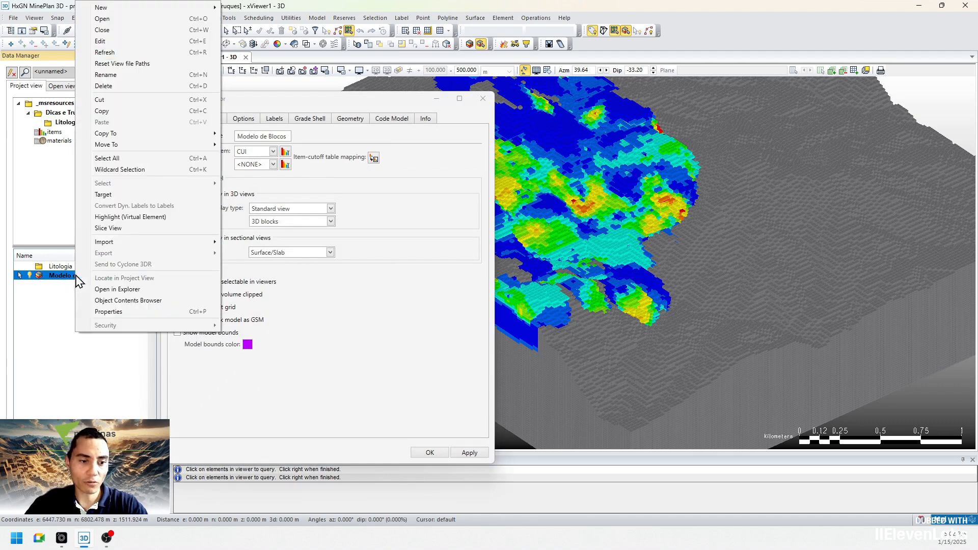
{"action": "left_click", "coordinate": [124, 312]}
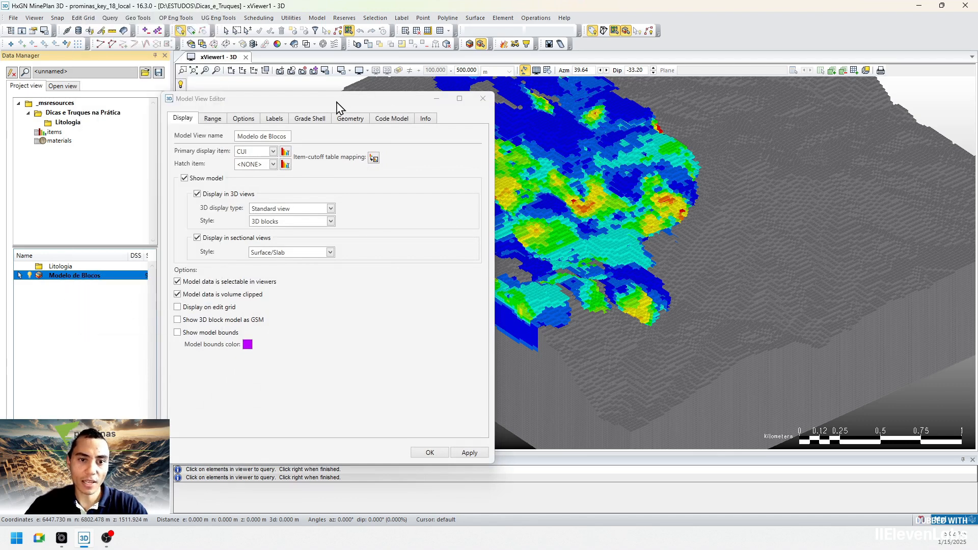
{"action": "left_click_drag", "start_coordinate": [340, 106], "coordinate": [808, 78]}
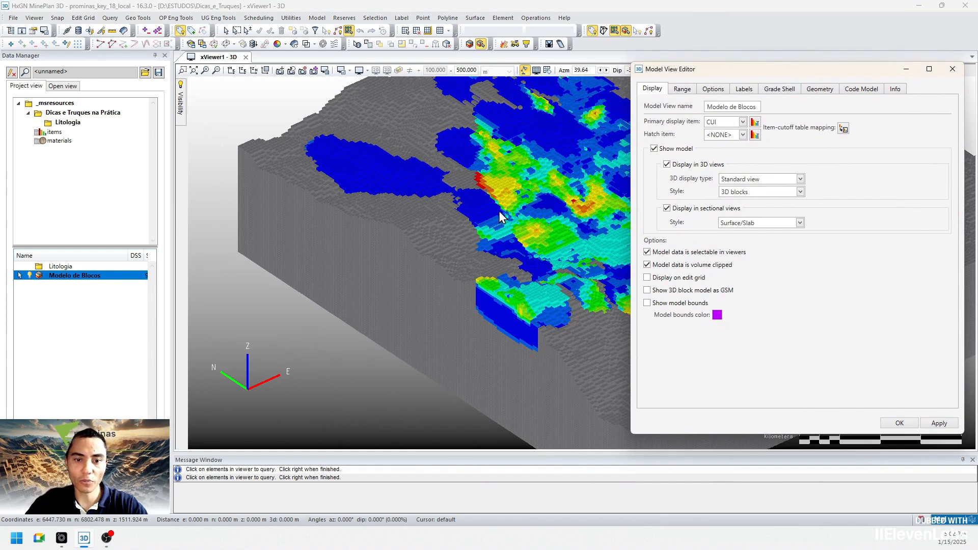
{"action": "scroll", "coordinate": [551, 216], "scroll_direction": "down", "scroll_amount": 5}
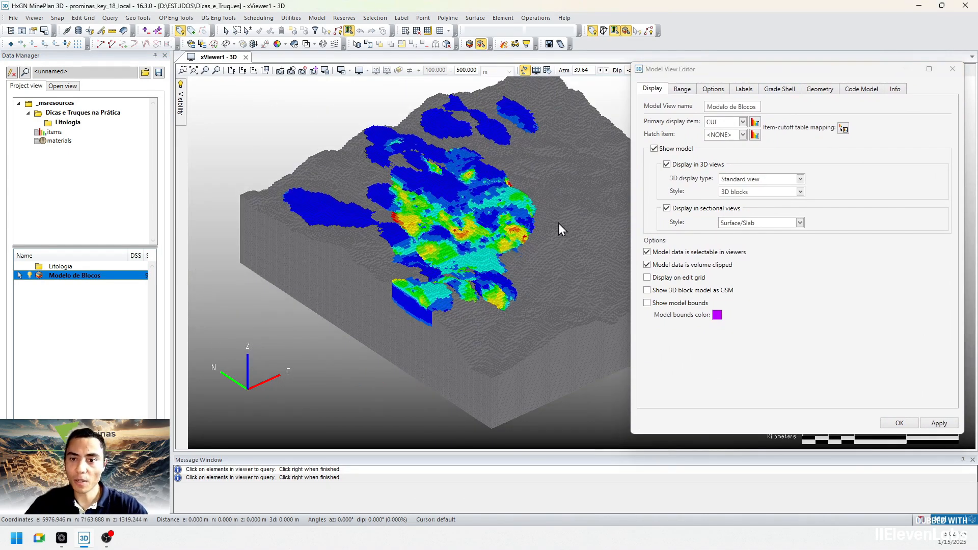
{"action": "left_click", "coordinate": [866, 89]}
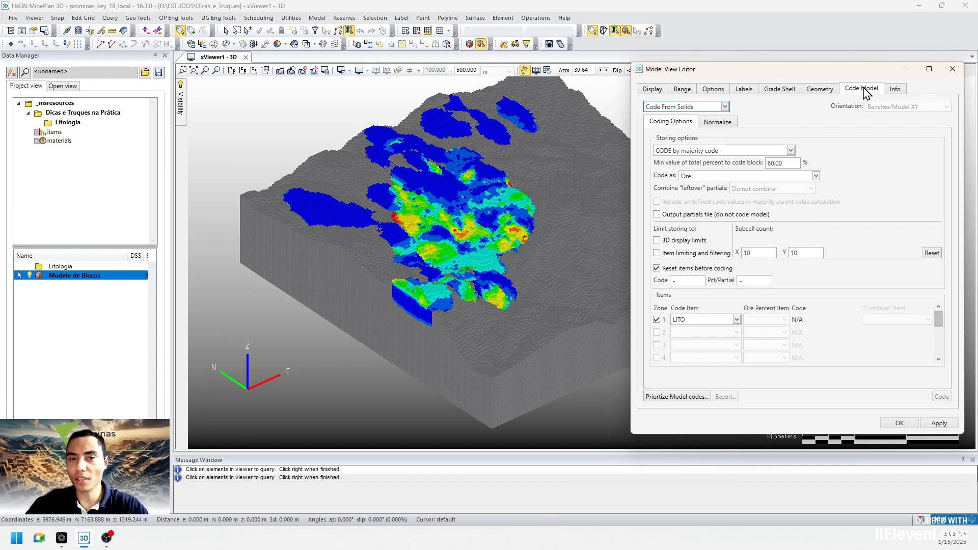
Create a new geometry set named "Litologia" for the block model.
{"action": "left_click", "coordinate": [827, 95]}
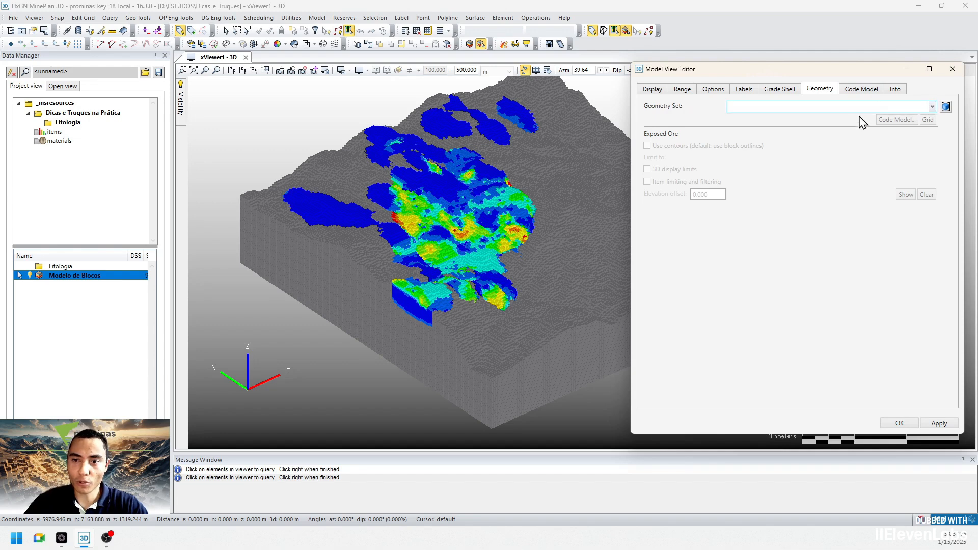
{"action": "left_click", "coordinate": [946, 107]}
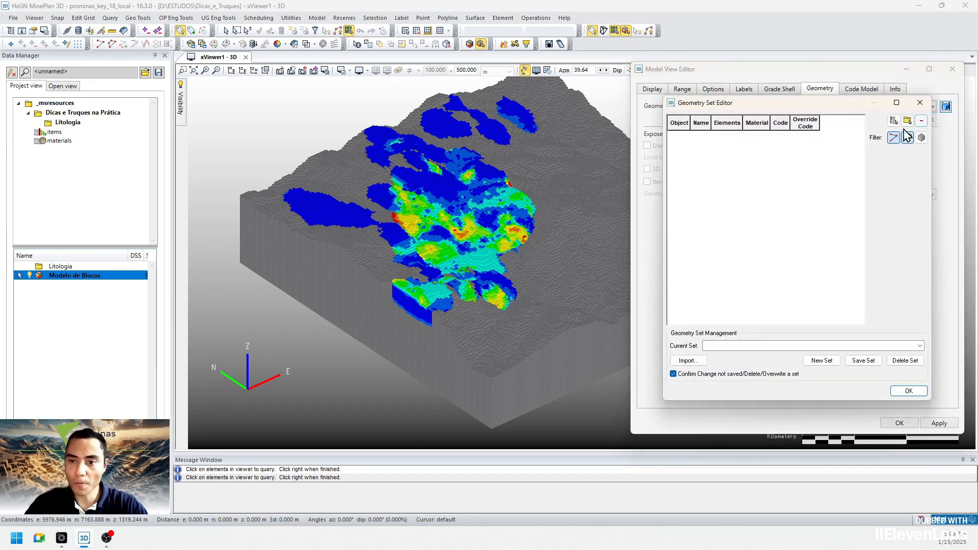
{"action": "left_click", "coordinate": [822, 361]}
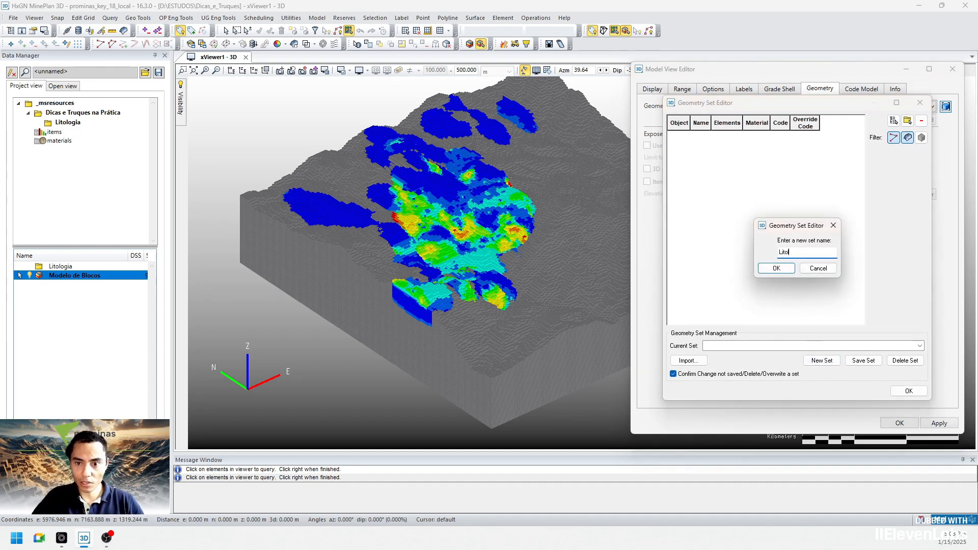
{"action": "type", "text": "Litologia"}
{"action": "key", "text": "Return"}
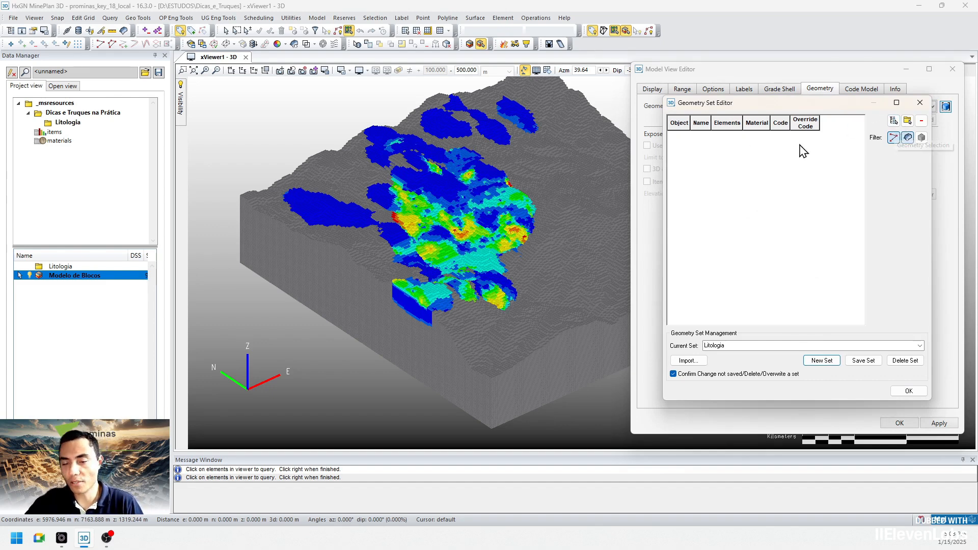
Add all the objects in the Litologia folder to the Litologia geometry set.
{"action": "left_click", "coordinate": [907, 123]}
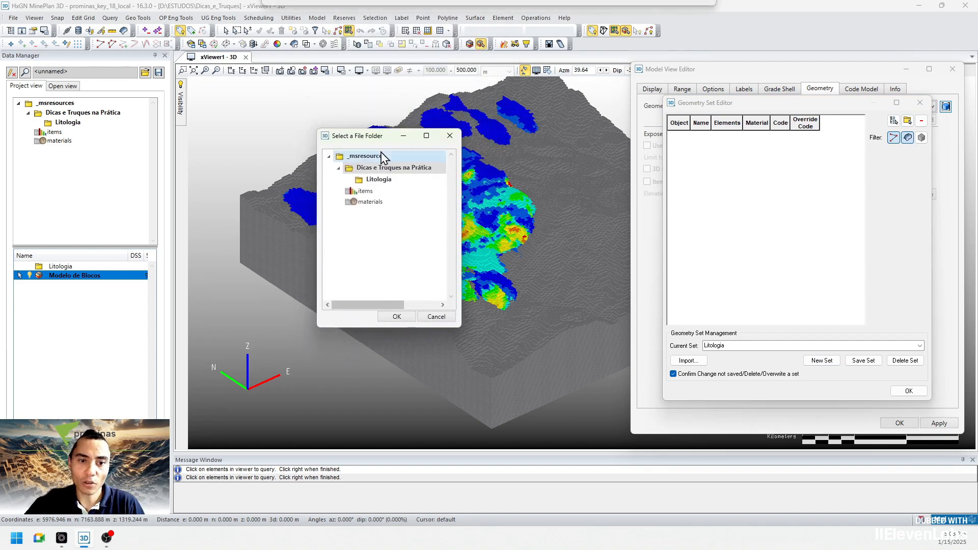
{"action": "left_click", "coordinate": [375, 180]}
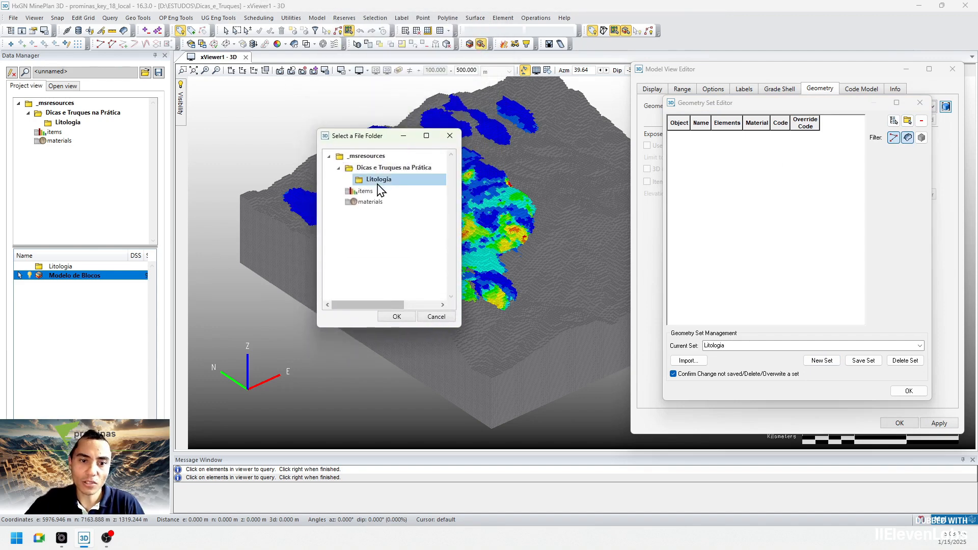
{"action": "left_click", "coordinate": [395, 318]}
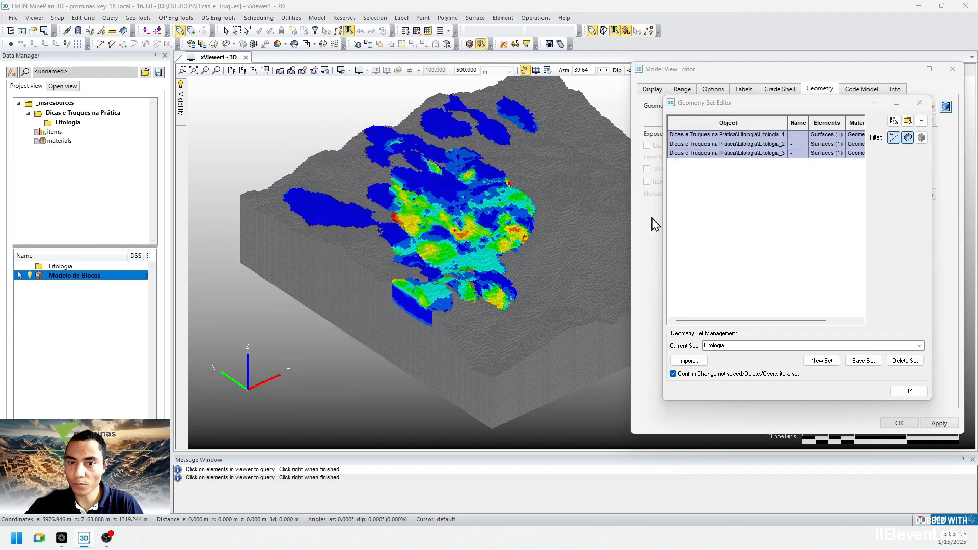
Override the codes of Litologia_1, Litologia_2 and Litologia_3 with 1, 2 and 3, and save the geometry set.
{"action": "left_click_drag", "start_coordinate": [662, 216], "coordinate": [518, 221]}
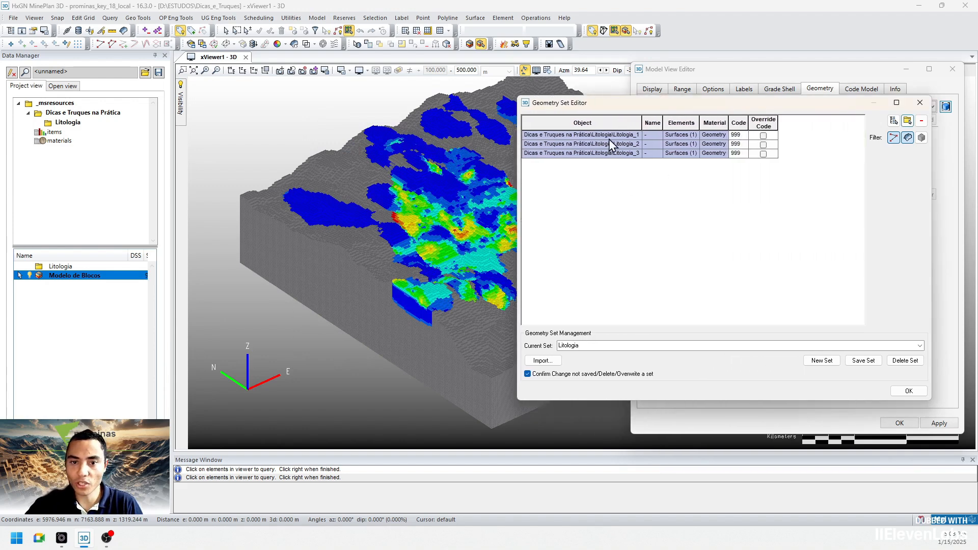
{"action": "left_click", "coordinate": [763, 136]}
{"action": "type", "text": "1"}
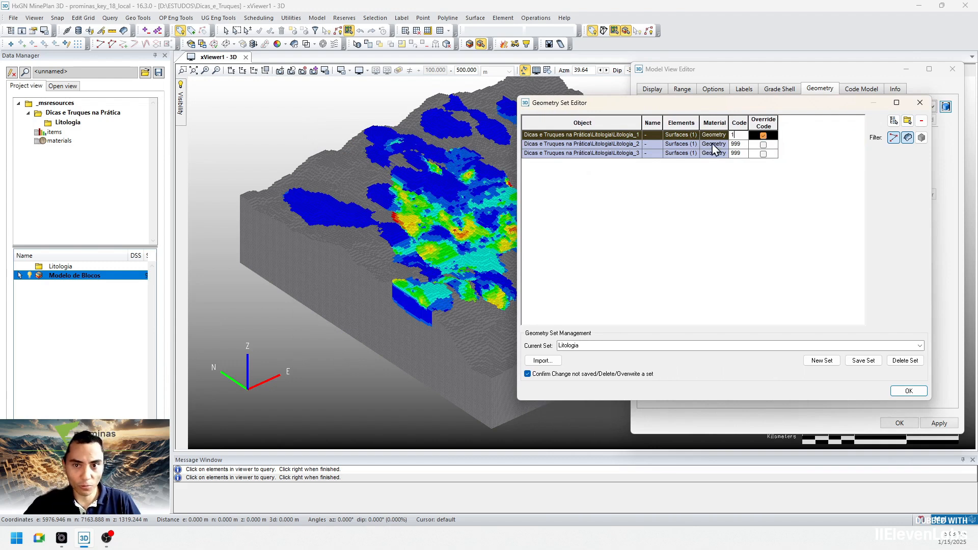
{"action": "left_click", "coordinate": [763, 145]}
{"action": "type", "text": "2"}
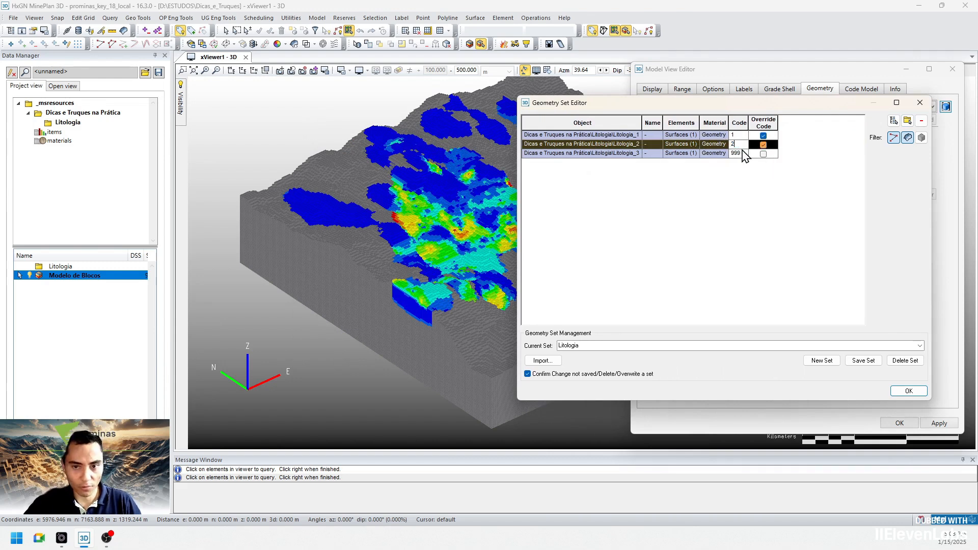
{"action": "left_click", "coordinate": [763, 154]}
{"action": "type", "text": "3"}
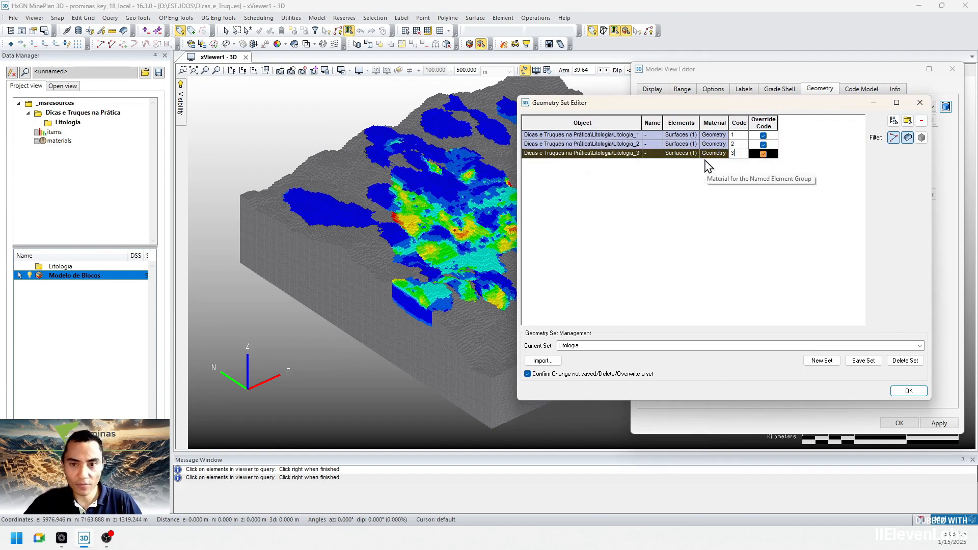
{"action": "left_click", "coordinate": [858, 362]}
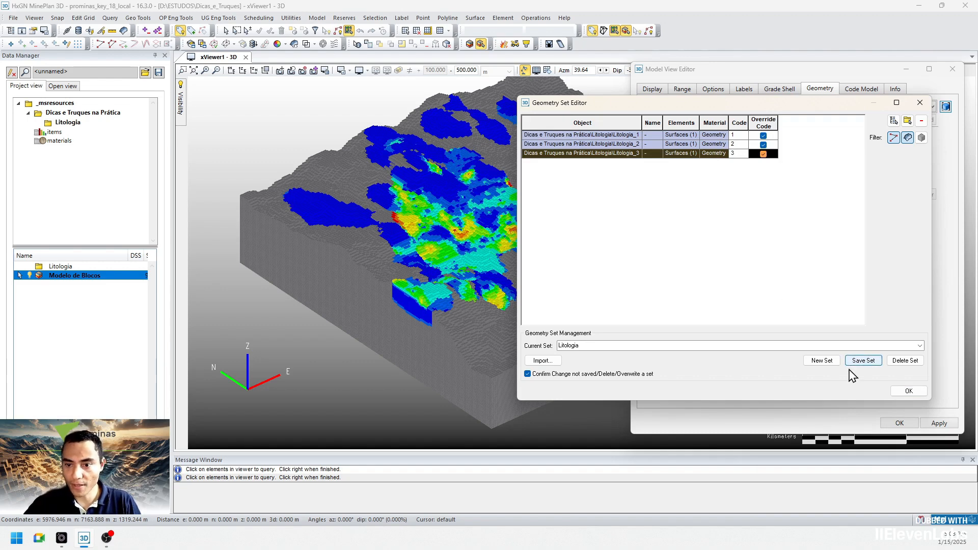
{"action": "left_click", "coordinate": [902, 393]}
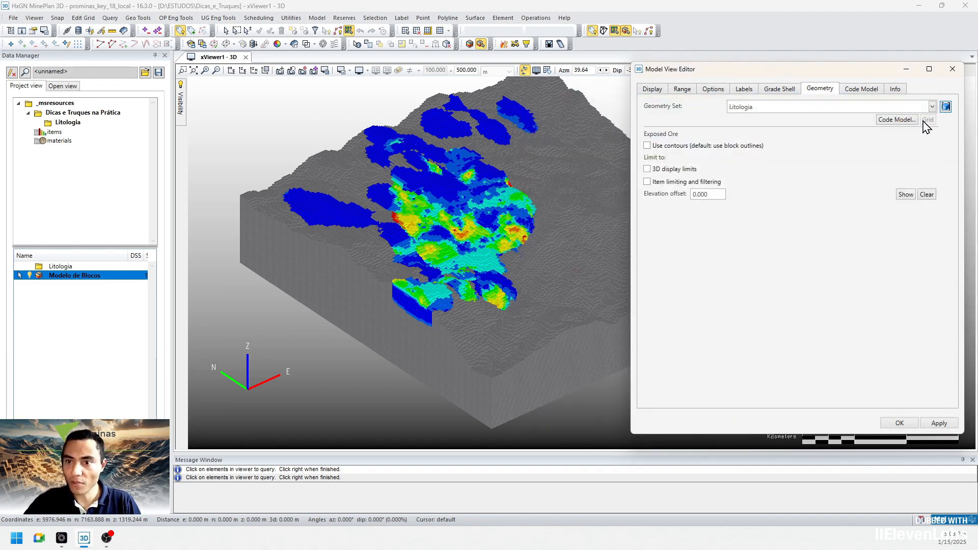
Select Litologia as the block model's geometry set and go to model coding for it.
{"action": "left_click", "coordinate": [933, 106]}
{"action": "left_click", "coordinate": [758, 122]}
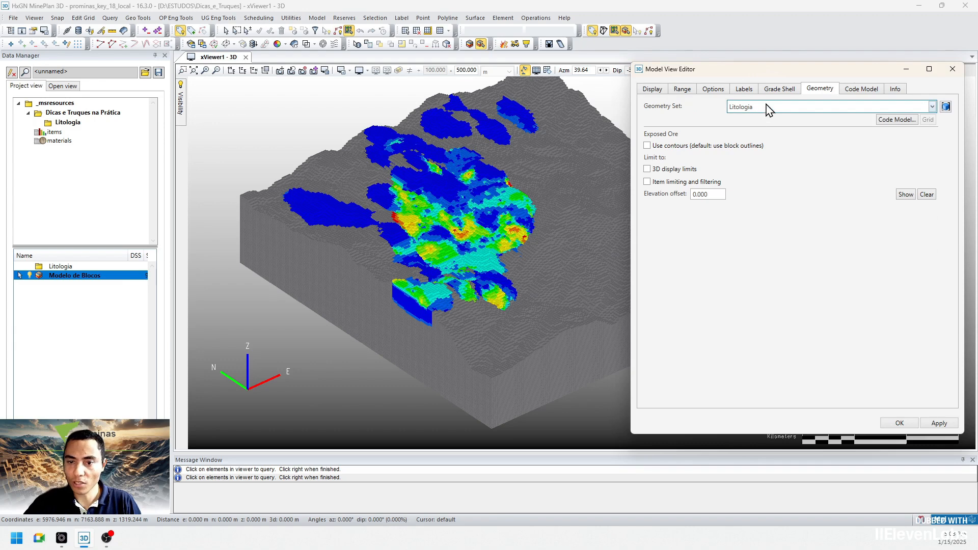
{"action": "left_click", "coordinate": [770, 107]}
{"action": "left_click", "coordinate": [752, 121]}
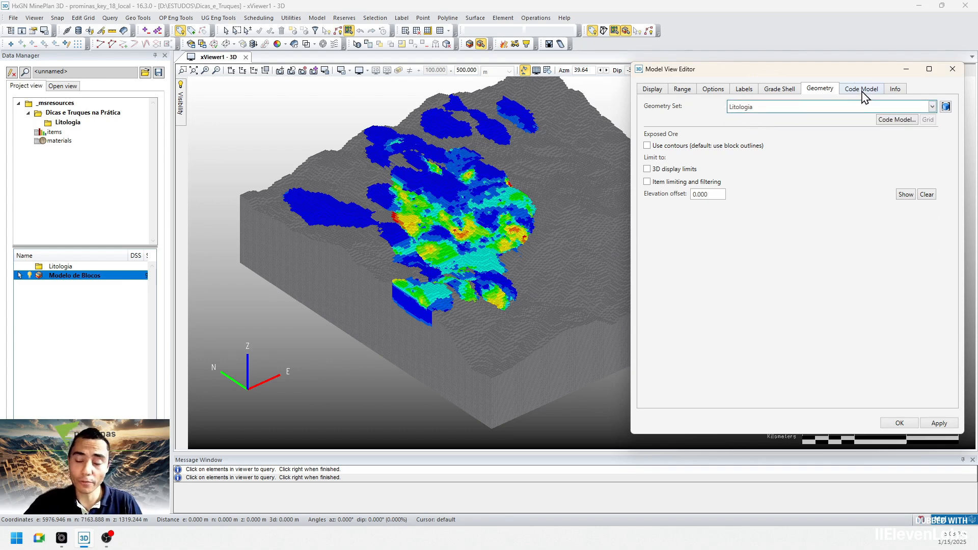
{"action": "left_click", "coordinate": [889, 120]}
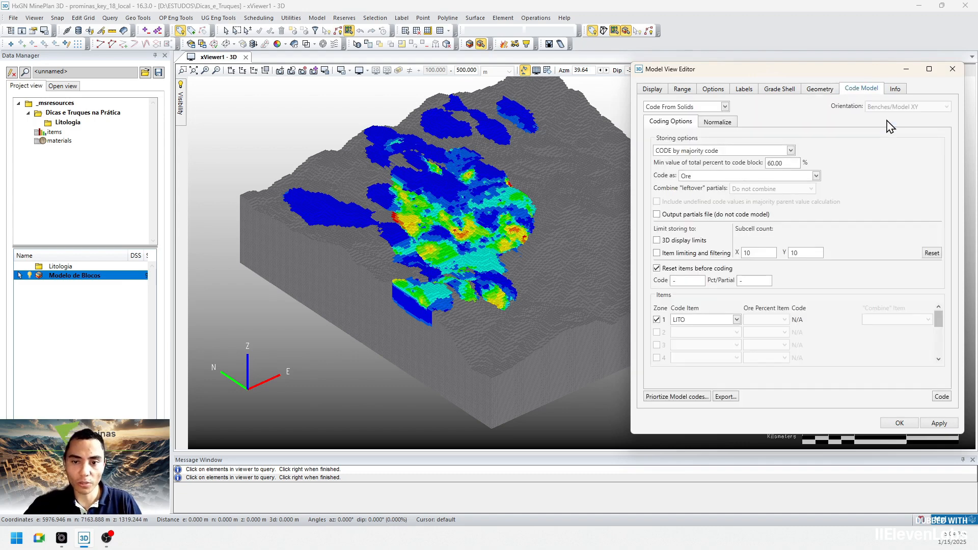
Examine the available coding source types and recheck which geometry set is selected for the coding.
{"action": "left_click_drag", "start_coordinate": [761, 75], "coordinate": [701, 80]}
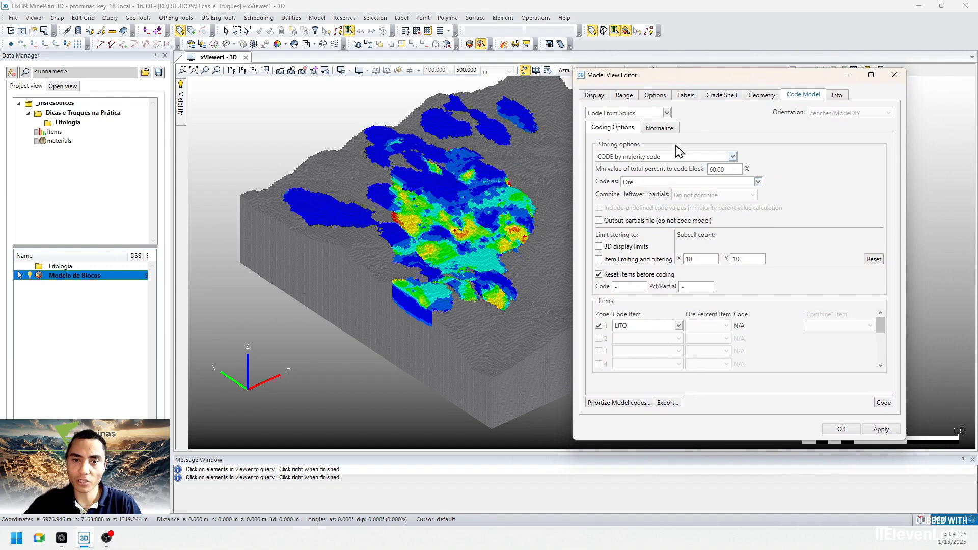
{"action": "left_click", "coordinate": [667, 113]}
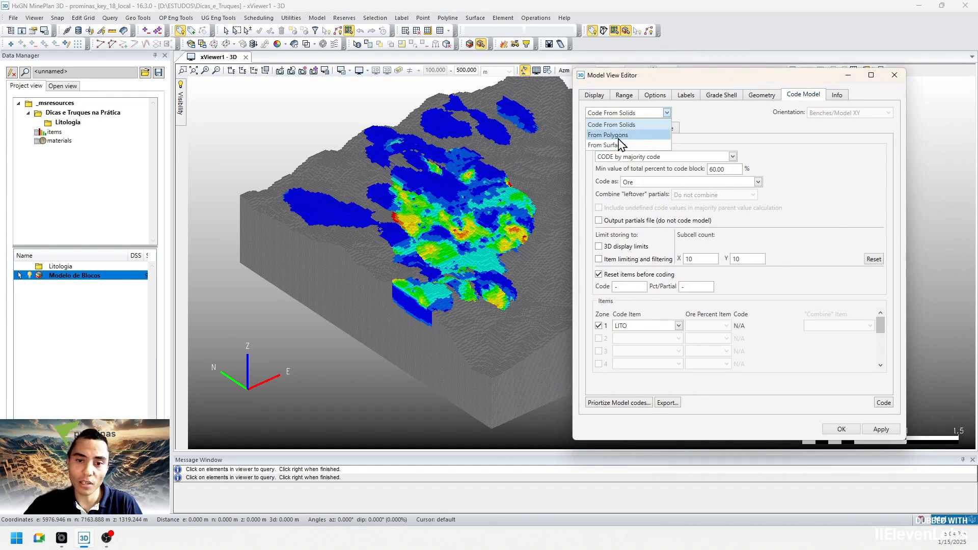
{"action": "left_click", "coordinate": [696, 126]}
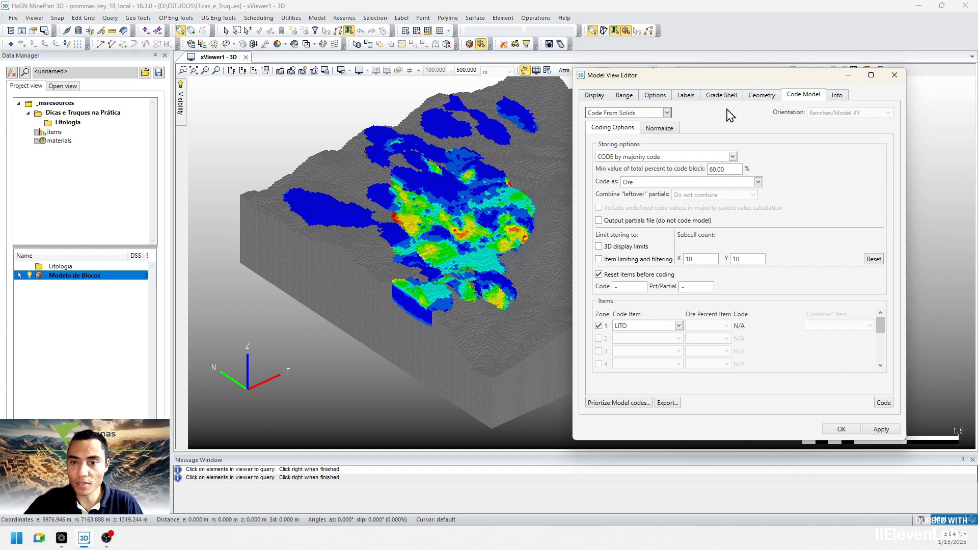
{"action": "left_click", "coordinate": [762, 96]}
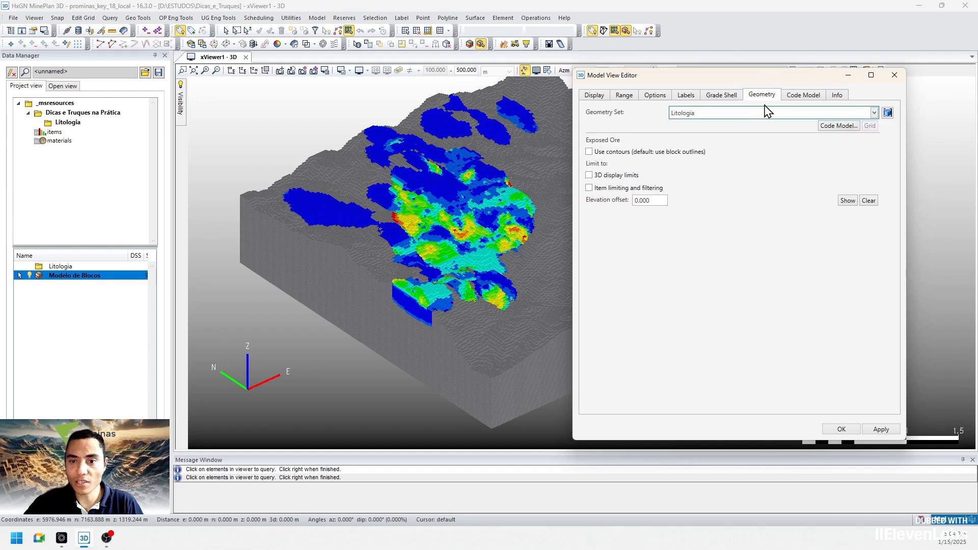
{"action": "left_click", "coordinate": [804, 99]}
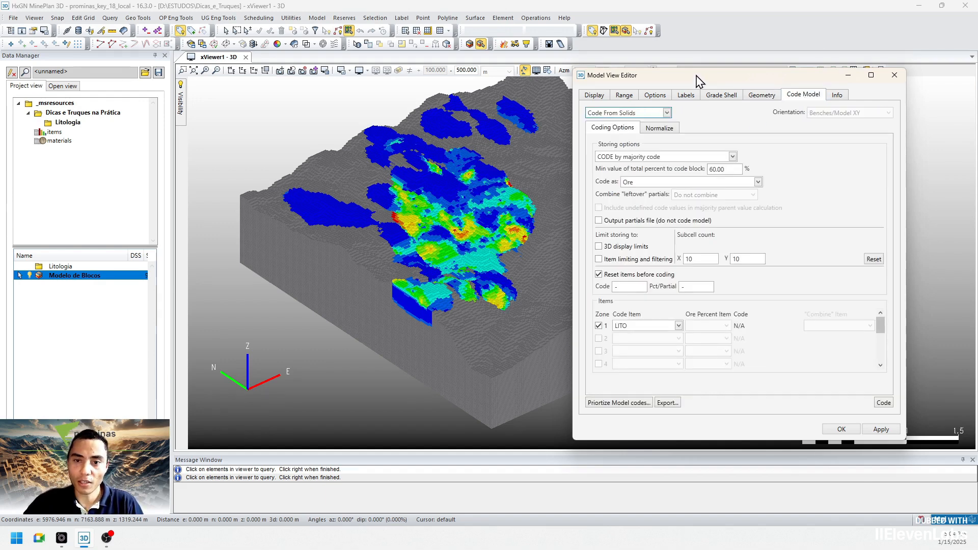
{"action": "left_click_drag", "start_coordinate": [698, 80], "coordinate": [700, 83]}
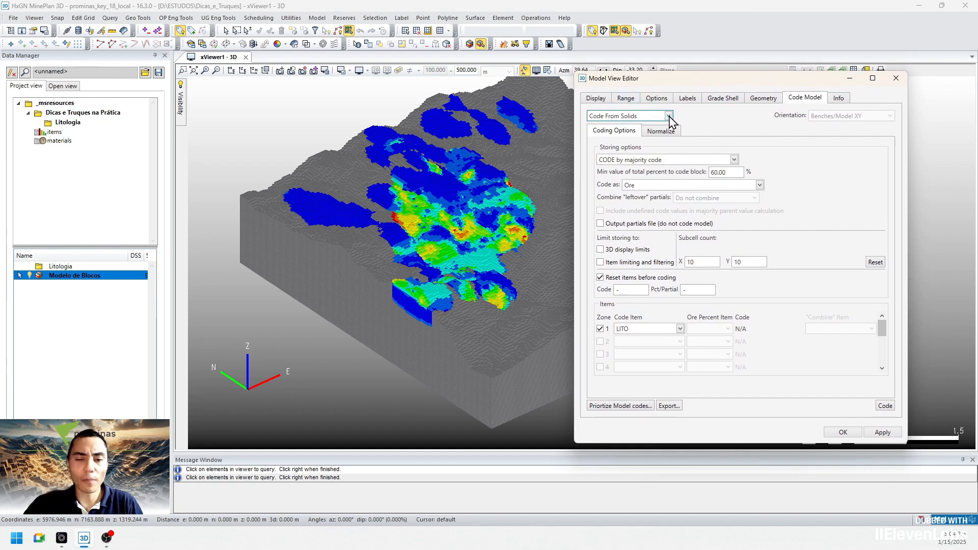
Set the storing option to CODE by majority code with a 60.00% minimum, using LITO as zone 1's code item.
{"action": "left_click", "coordinate": [732, 160]}
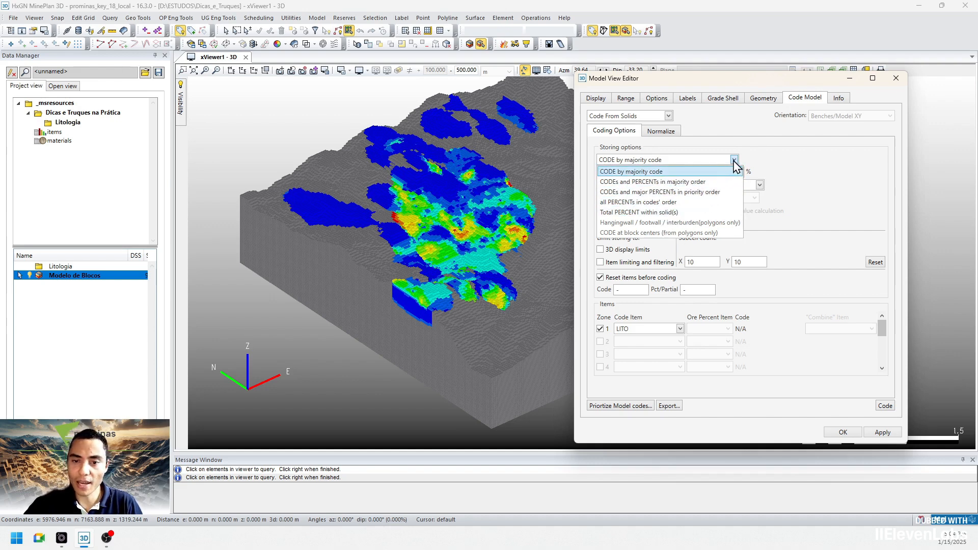
{"action": "left_click", "coordinate": [646, 173]}
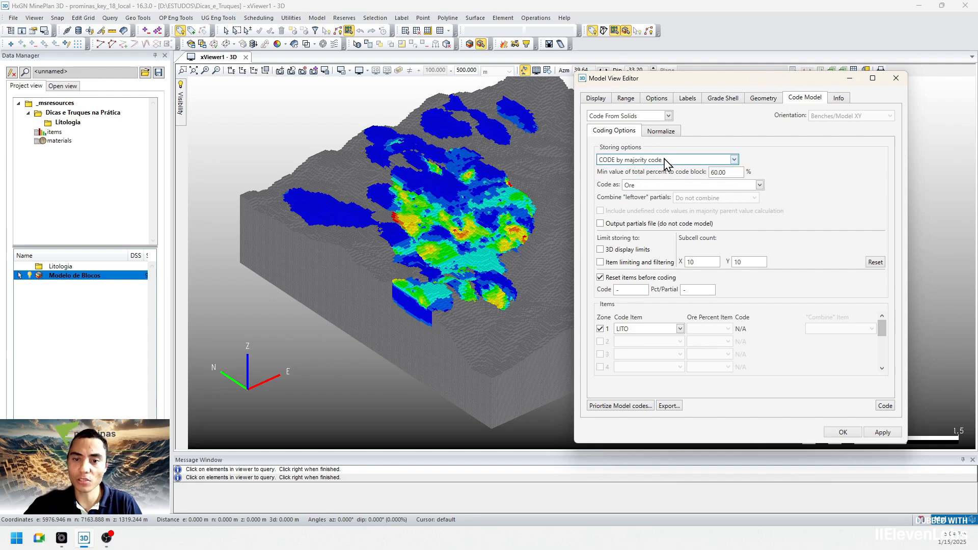
{"action": "left_click_drag", "start_coordinate": [734, 175], "coordinate": [638, 174]}
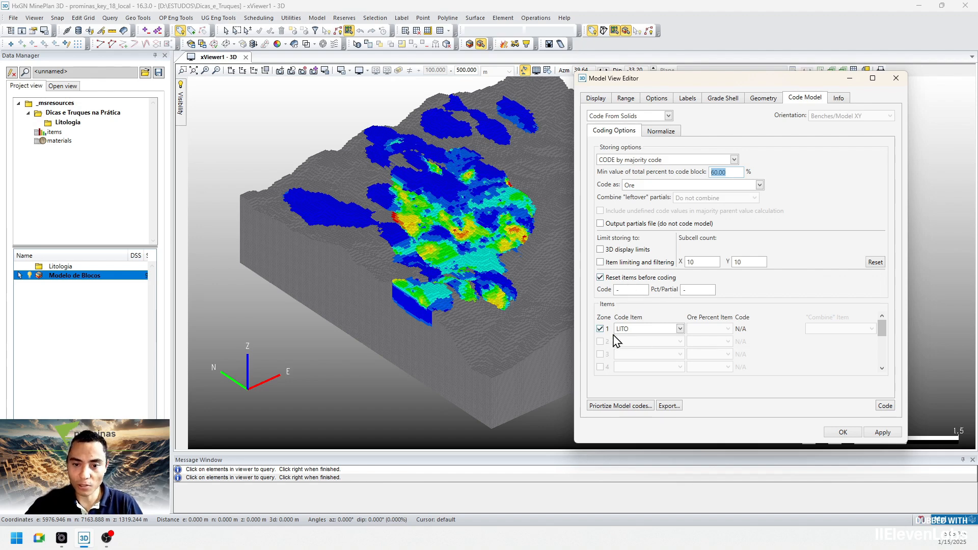
{"action": "left_click", "coordinate": [679, 329]}
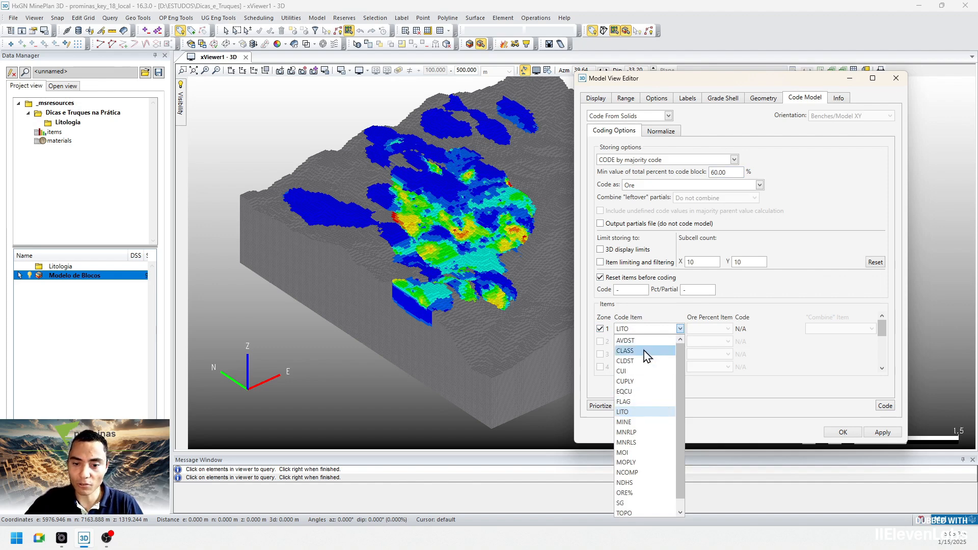
{"action": "left_click", "coordinate": [624, 412]}
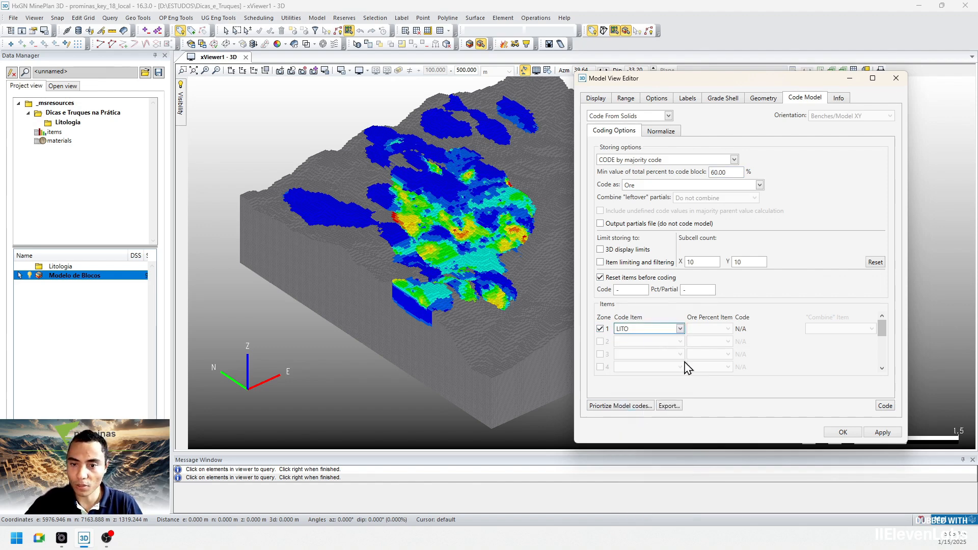
Run the model coding, accept overwriting the chosen items, and close the Model View Editor.
{"action": "left_click", "coordinate": [884, 406]}
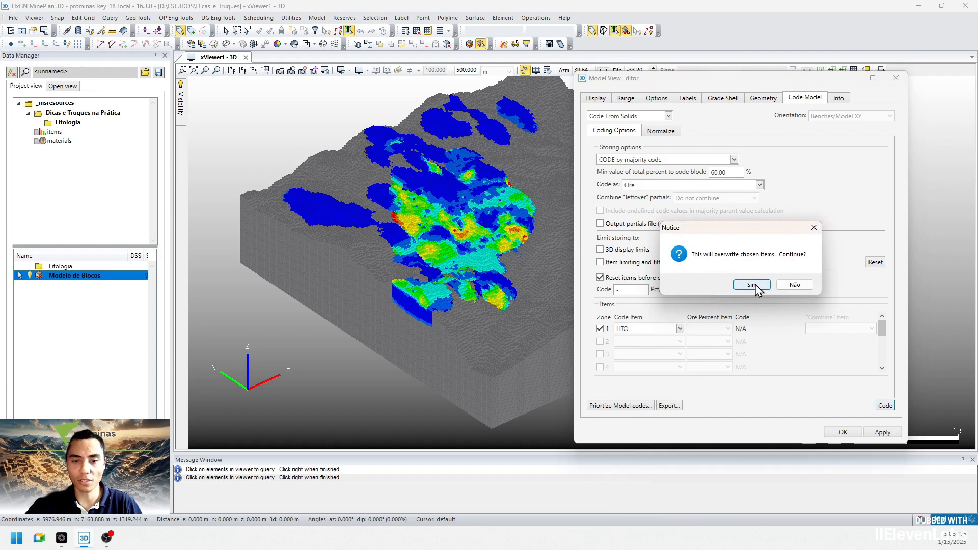
{"action": "left_click", "coordinate": [756, 287]}
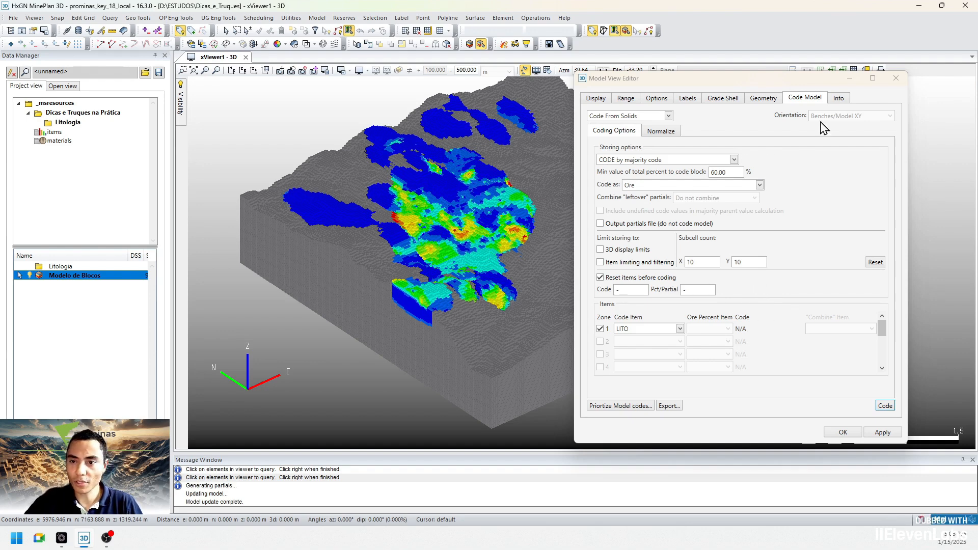
{"action": "left_click", "coordinate": [842, 432]}
Query several blocks on the grey part of the block model to check their LITO values.
{"action": "scroll", "coordinate": [521, 234], "scroll_direction": "up", "scroll_amount": 6}
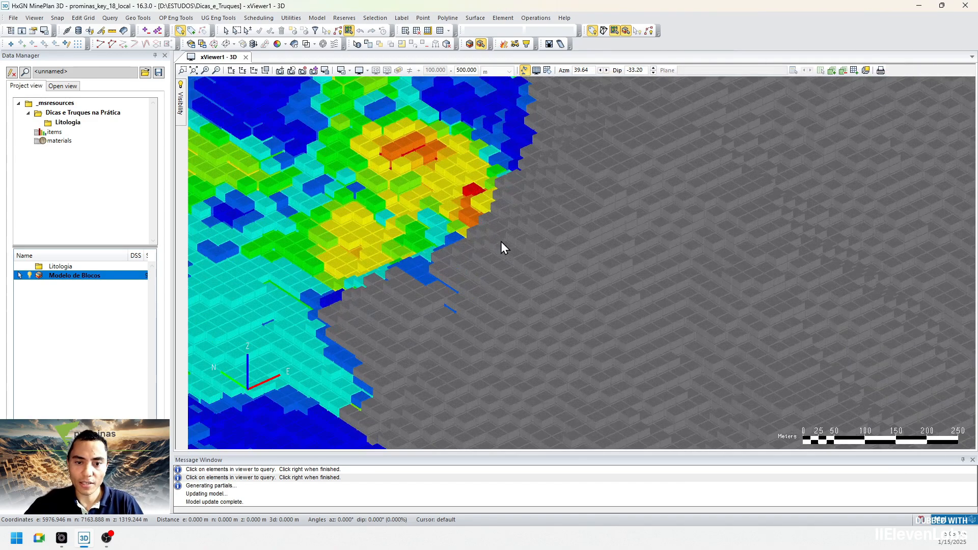
{"action": "right_click", "coordinate": [488, 227]}
{"action": "left_click", "coordinate": [525, 277]}
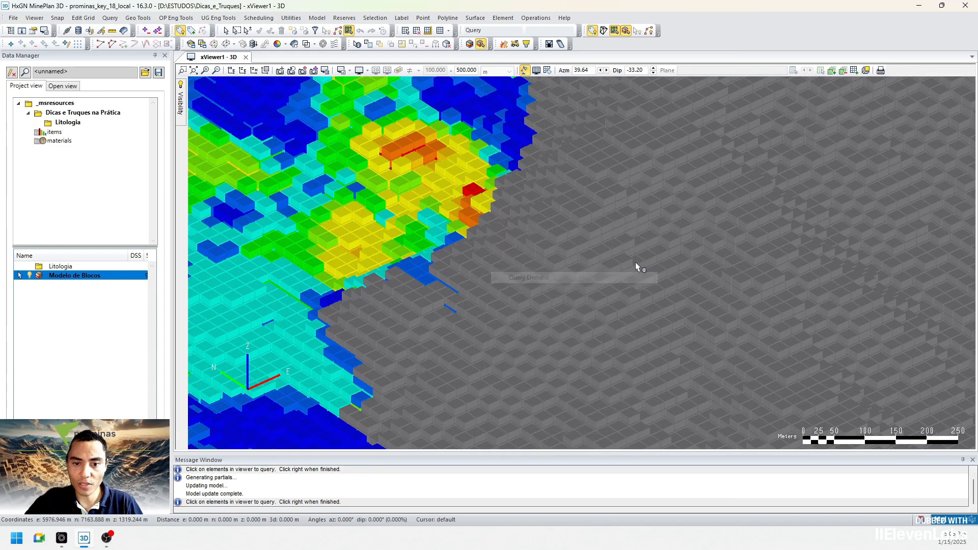
{"action": "left_click", "coordinate": [655, 254]}
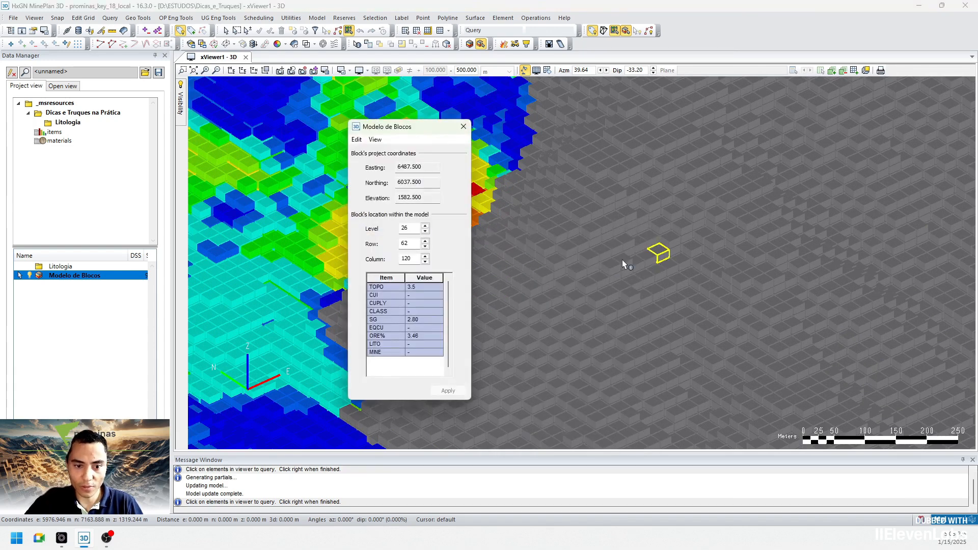
{"action": "left_click", "coordinate": [600, 267]}
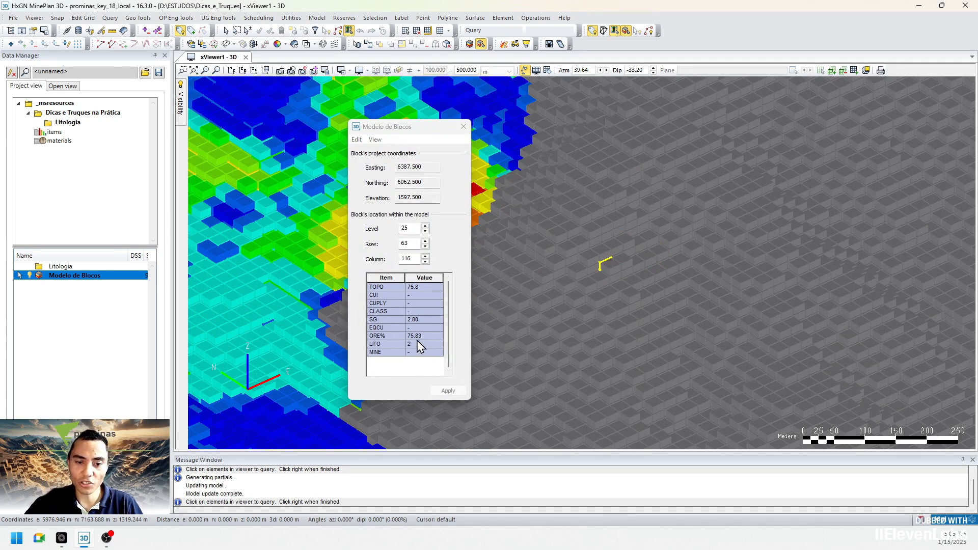
{"action": "left_click", "coordinate": [519, 203]}
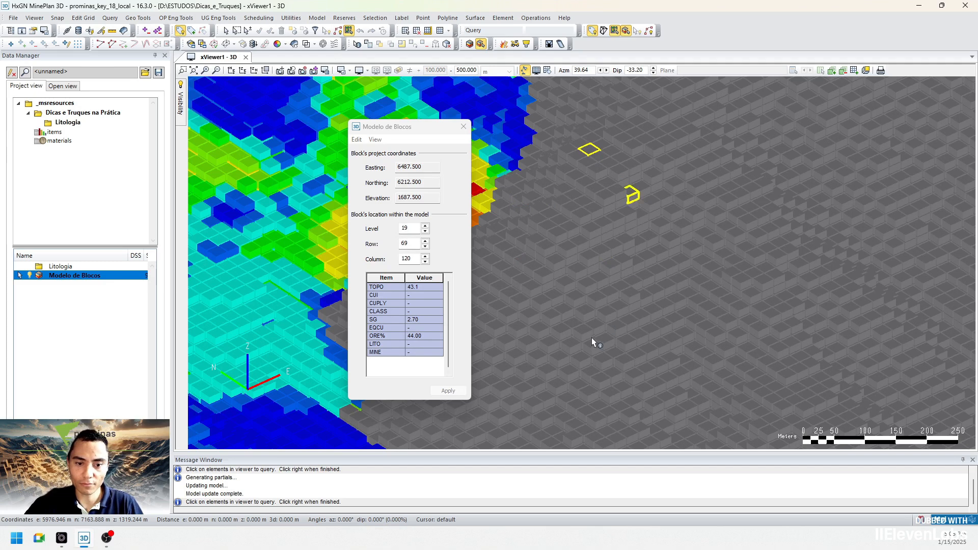
{"action": "left_click", "coordinate": [600, 367]}
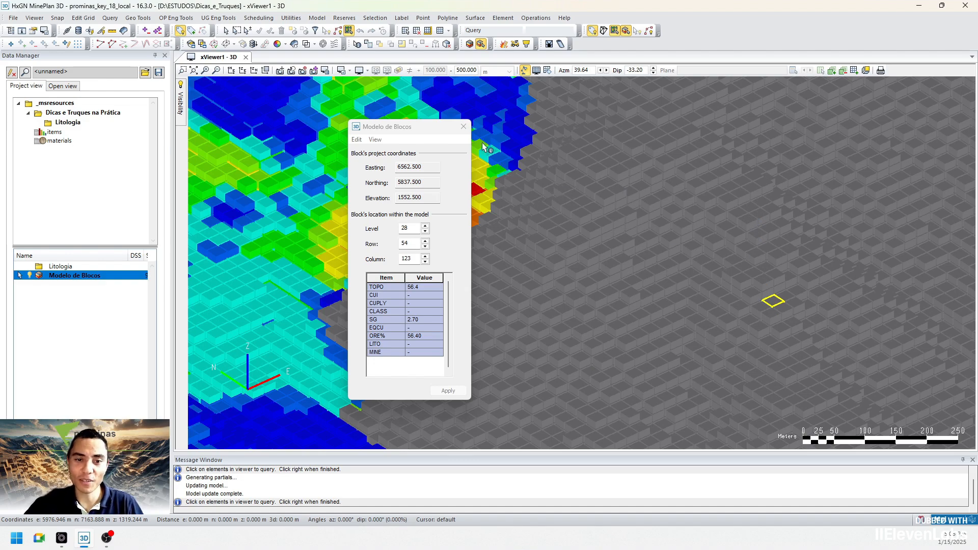
{"action": "left_click", "coordinate": [463, 127]}
Set the primary display item of Modelo de Blocos to LITO and accept the change.
{"action": "scroll", "coordinate": [647, 210], "scroll_direction": "down", "scroll_amount": 3}
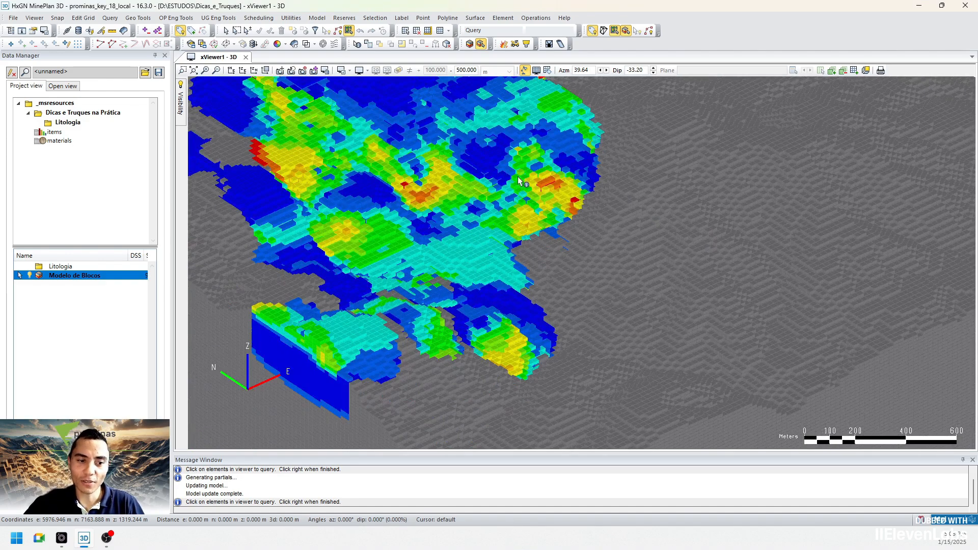
{"action": "double_click", "coordinate": [94, 277]}
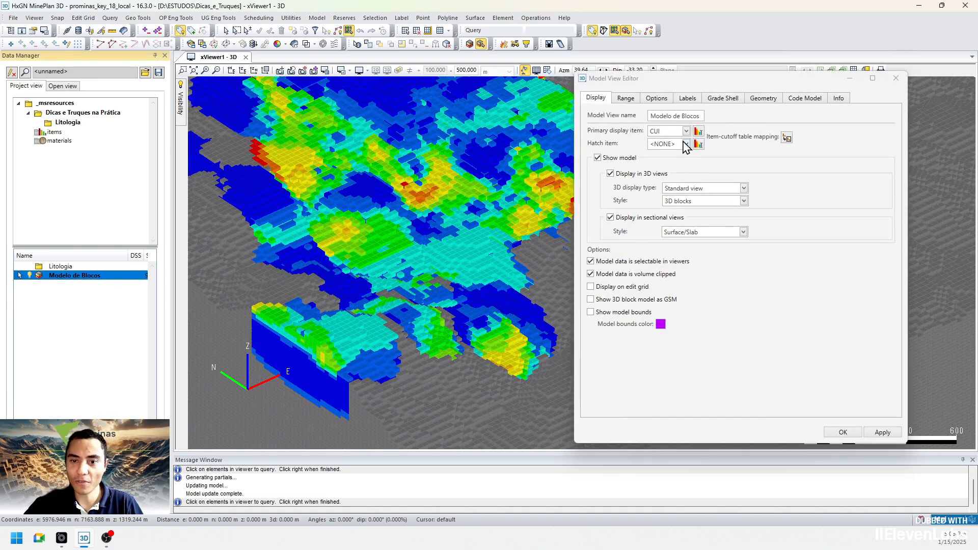
{"action": "left_click", "coordinate": [685, 131]}
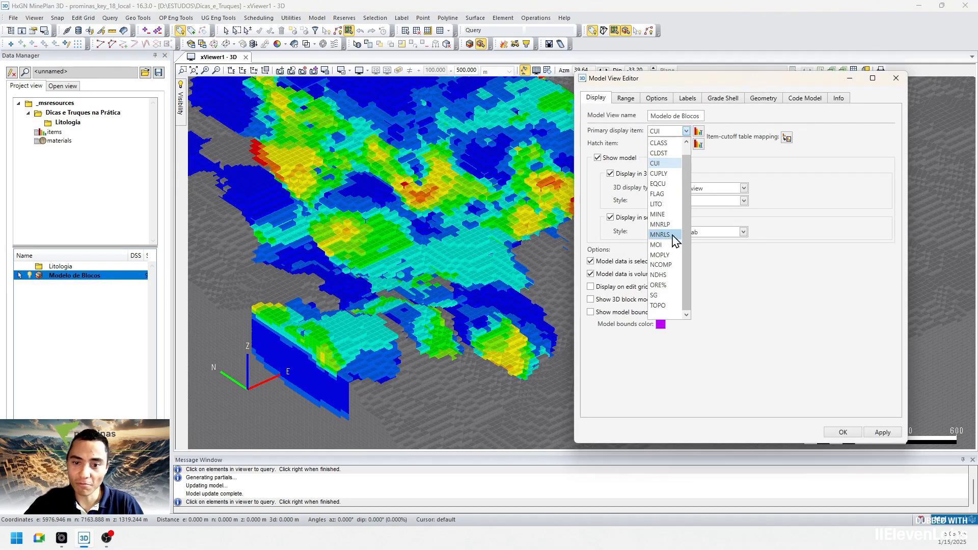
{"action": "left_click", "coordinate": [662, 204]}
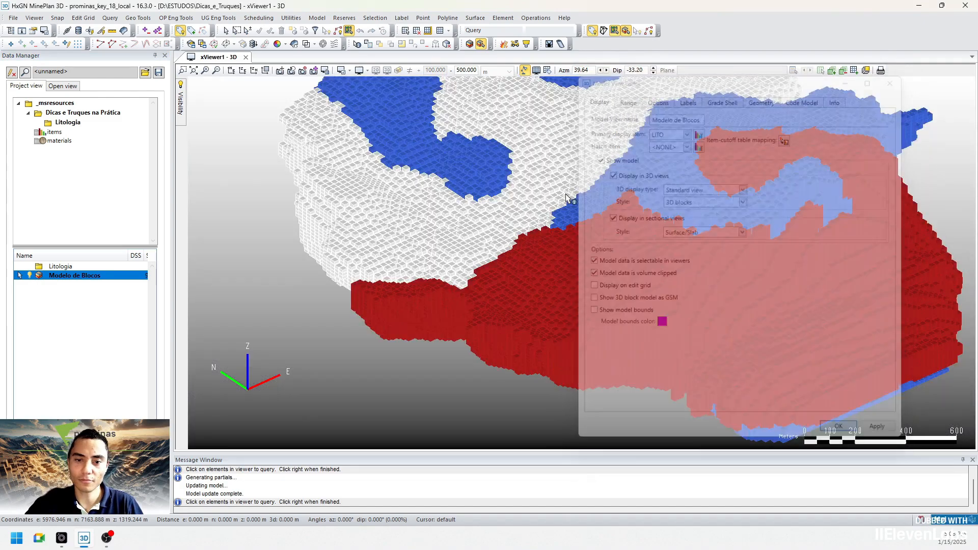
Query one block in each of the white, blue and red zones to check their LITO codes.
{"action": "scroll", "coordinate": [566, 197], "scroll_direction": "down", "scroll_amount": 5}
{"action": "middle_click_drag", "start_coordinate": [588, 213], "coordinate": [619, 249]}
{"action": "scroll", "coordinate": [579, 174], "scroll_direction": "up", "scroll_amount": 5}
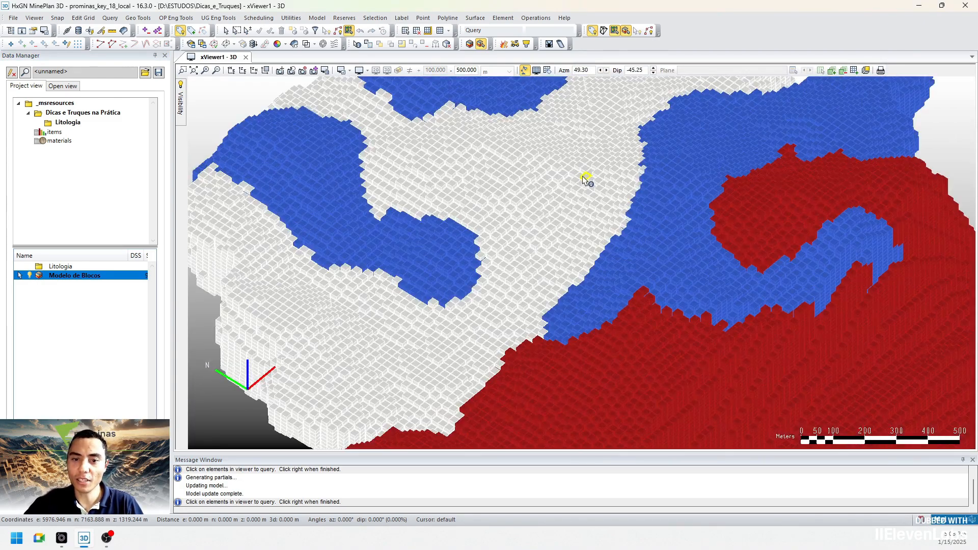
{"action": "left_click", "coordinate": [582, 176]}
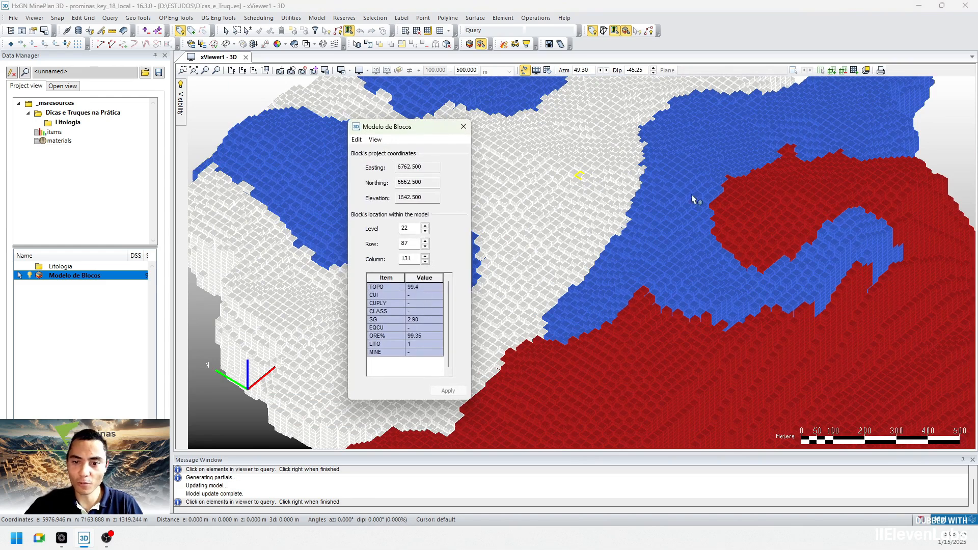
{"action": "left_click", "coordinate": [689, 149]}
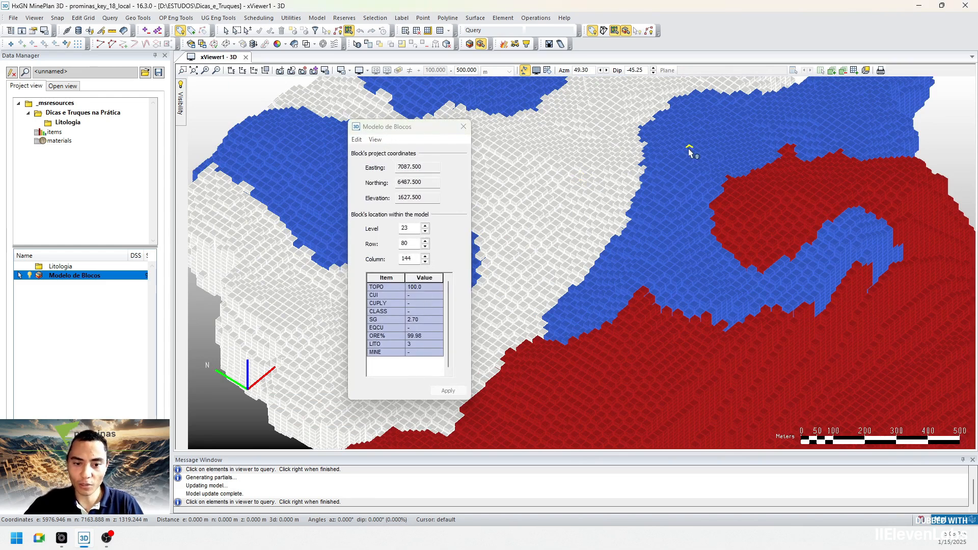
{"action": "left_click", "coordinate": [674, 387]}
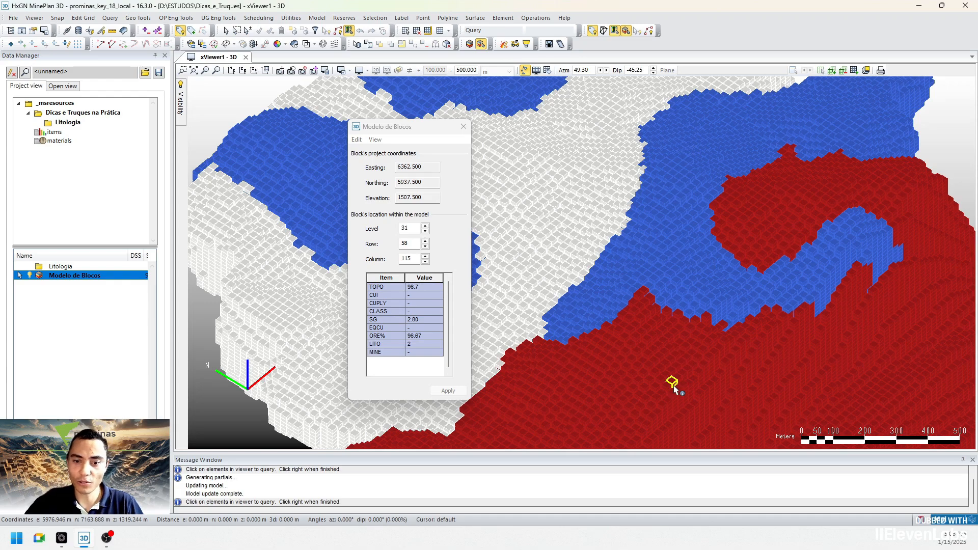
{"action": "left_click", "coordinate": [463, 126]}
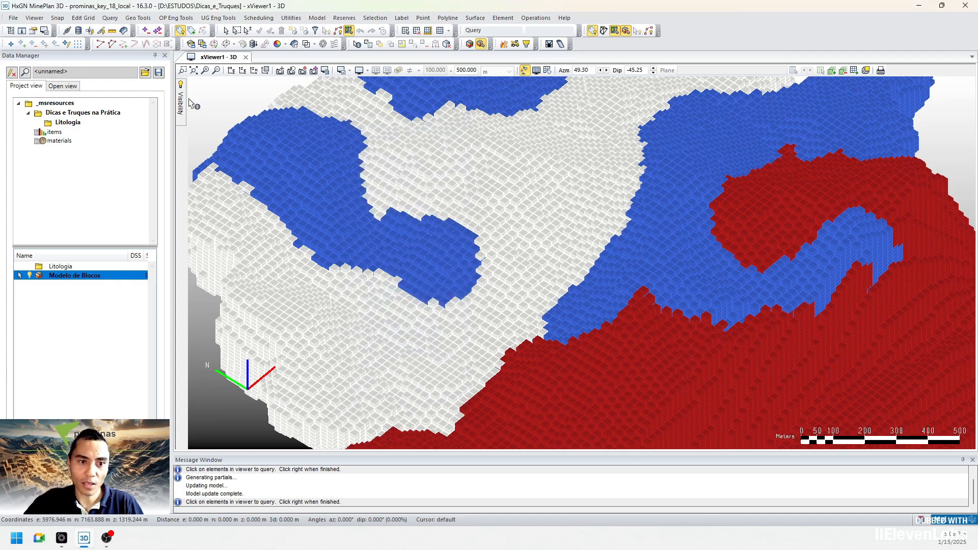
Show the Litologia_1, Litologia_2 and Litologia_3 solids together with the block model to compare them with the coded blocks.
{"action": "mouse_move", "coordinate": [181, 99]}
{"action": "left_click", "coordinate": [194, 121]}
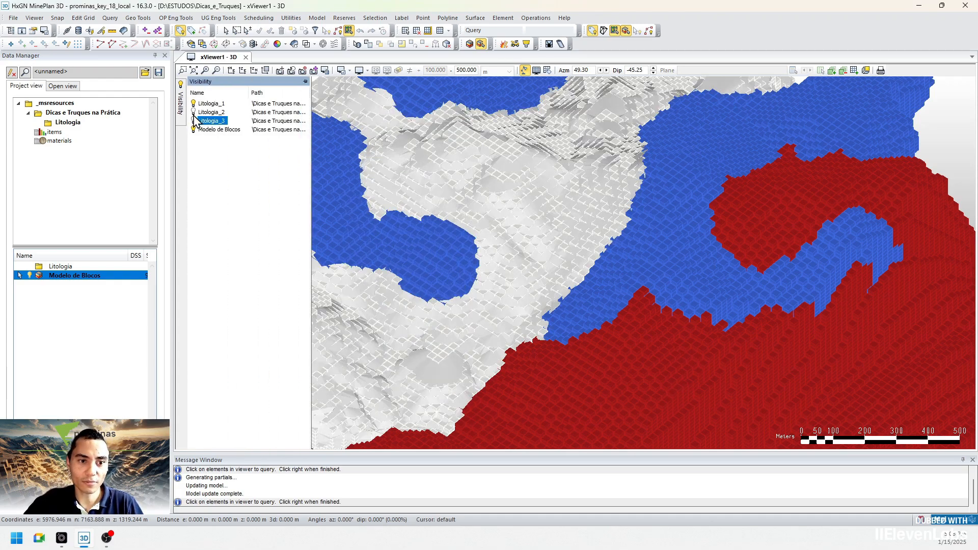
{"action": "left_click", "coordinate": [194, 119]}
{"action": "left_click", "coordinate": [194, 119]}
{"action": "left_click", "coordinate": [194, 121]}
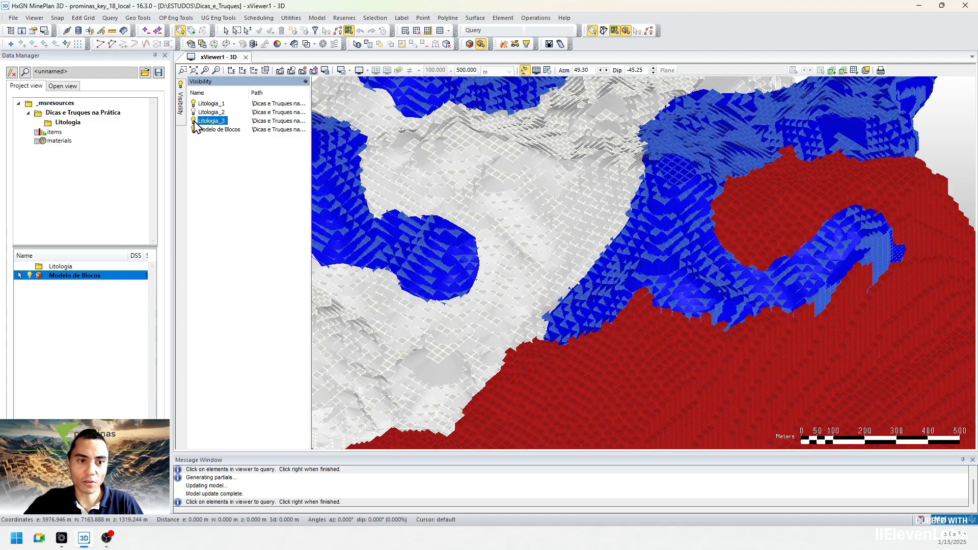
{"action": "left_click", "coordinate": [196, 114]}
{"action": "scroll", "coordinate": [610, 234], "scroll_direction": "down", "scroll_amount": 1}
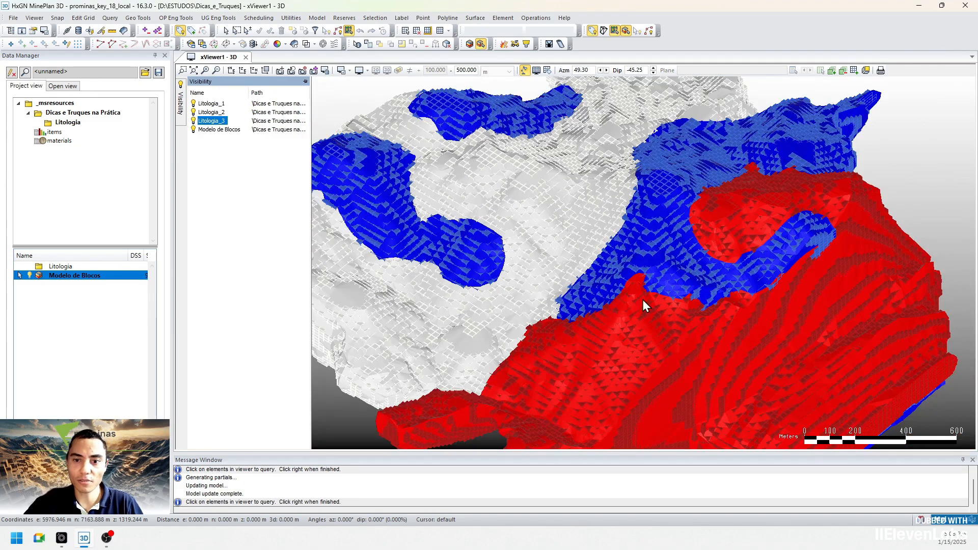
{"action": "left_click_drag", "start_coordinate": [643, 299], "coordinate": [685, 235]}
{"action": "scroll", "coordinate": [732, 217], "scroll_direction": "up", "scroll_amount": 5}
{"action": "scroll", "coordinate": [635, 211], "scroll_direction": "down", "scroll_amount": 3}
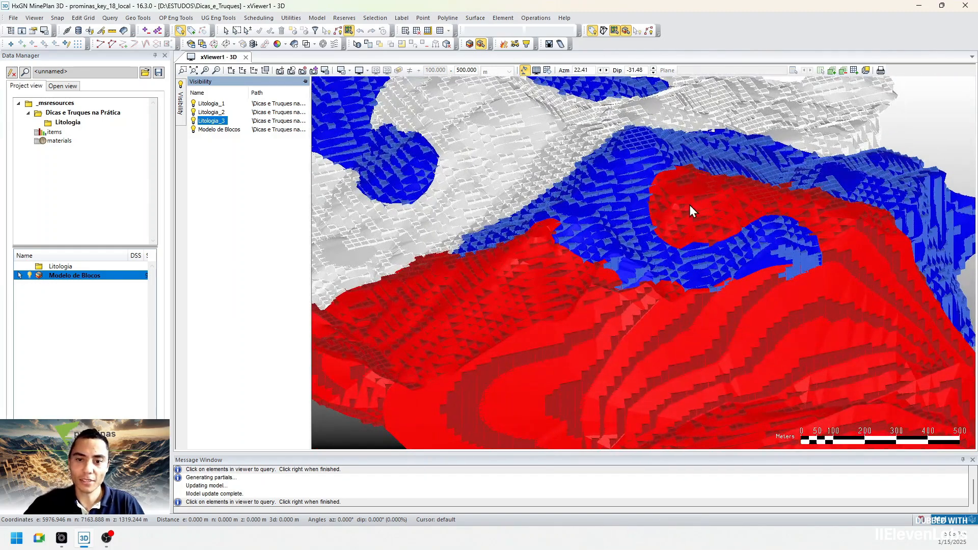